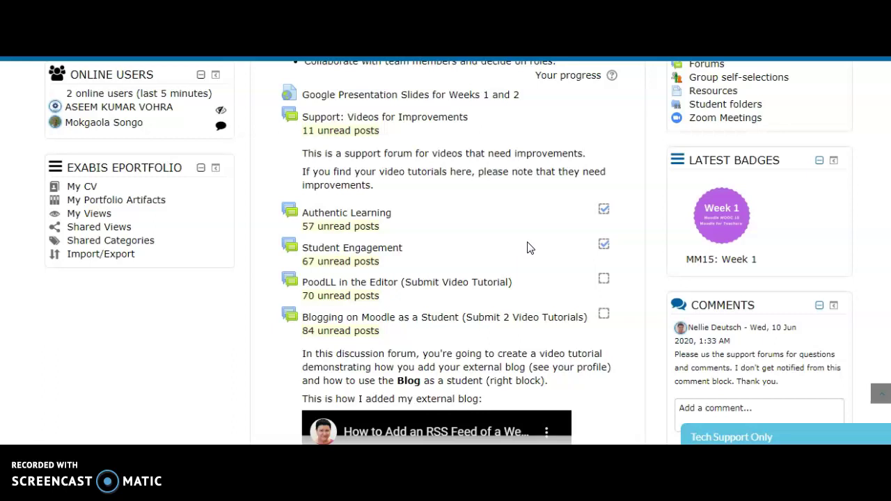
Open the Blogging on Moodle as a Student (Submit 2 Video Tutorials) forum and look over its discussion topics
left_click(401, 319)
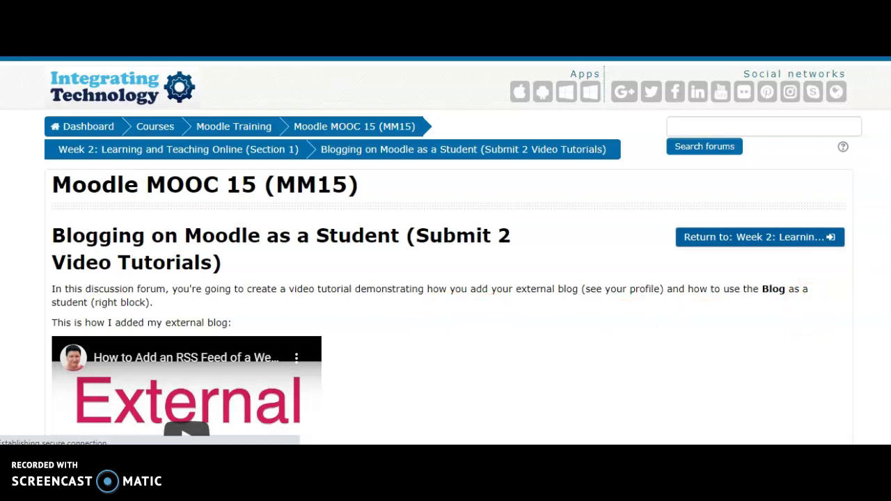
scroll(445, 249, "down", 7)
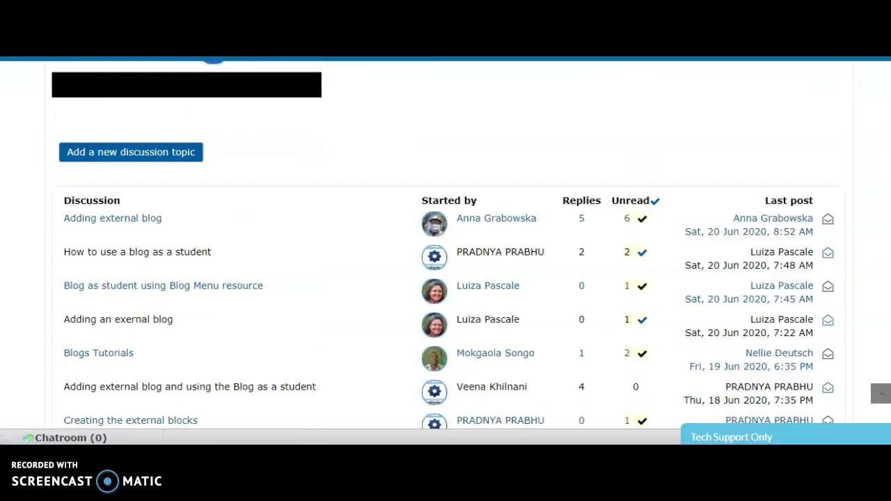
scroll(822, 204, "up", 1)
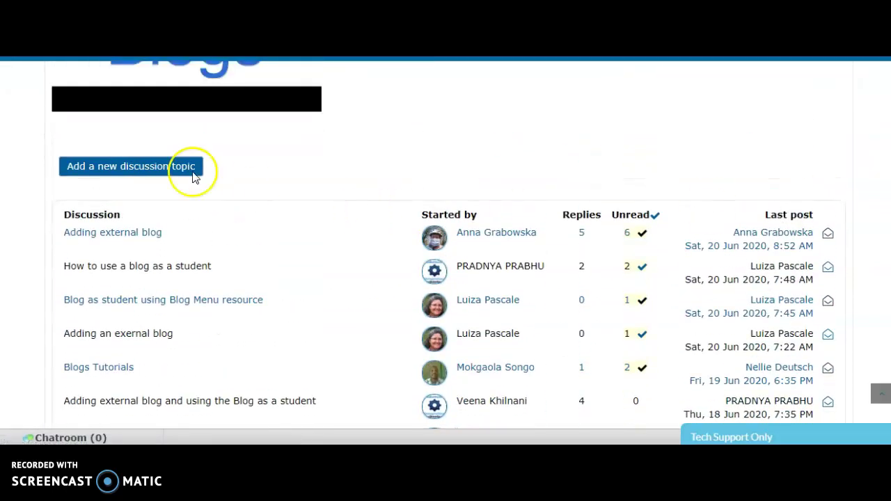
left_click(127, 171)
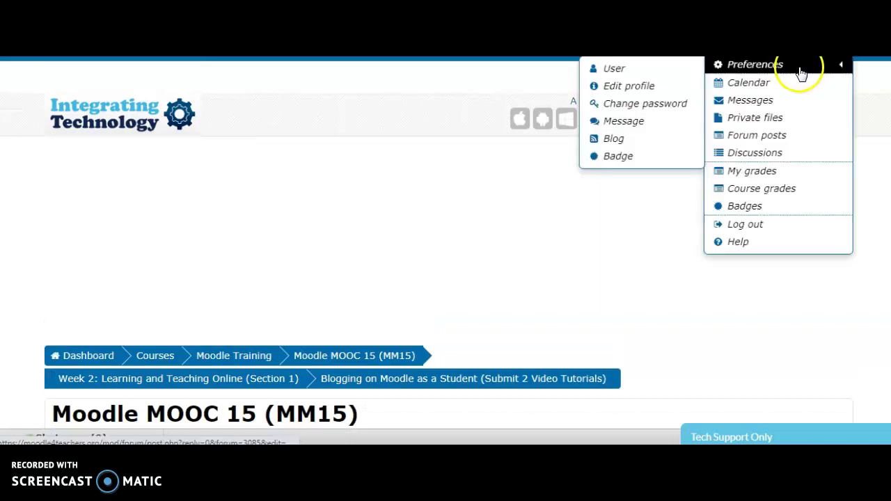
Go to the account preferences and open the form for registering an external blog from the external blogs page
left_click(798, 64)
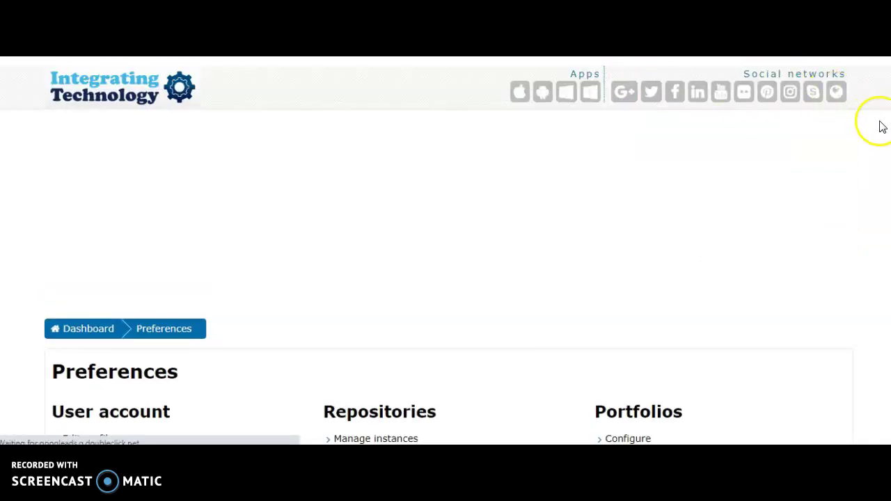
scroll(446, 250, "down", 5)
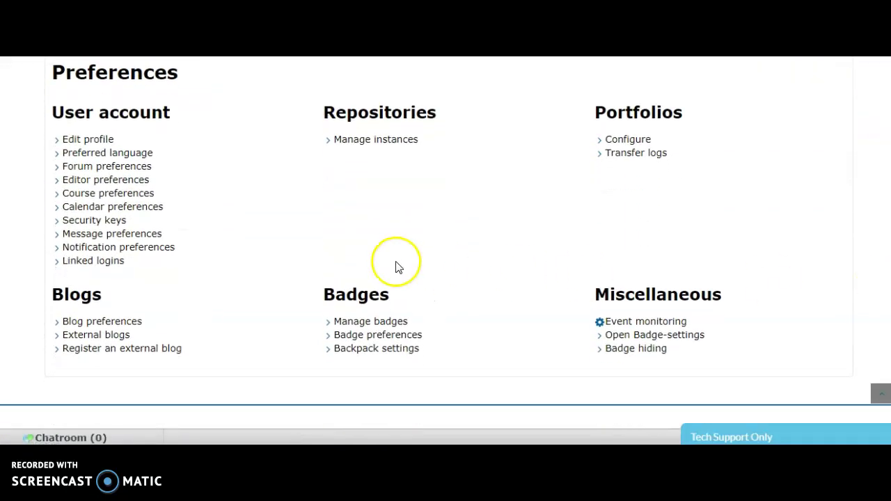
left_click(85, 337)
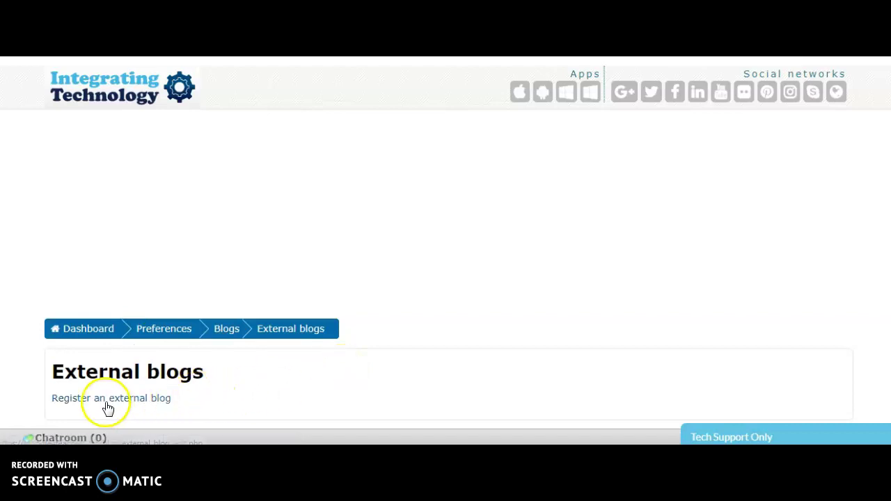
left_click(102, 402)
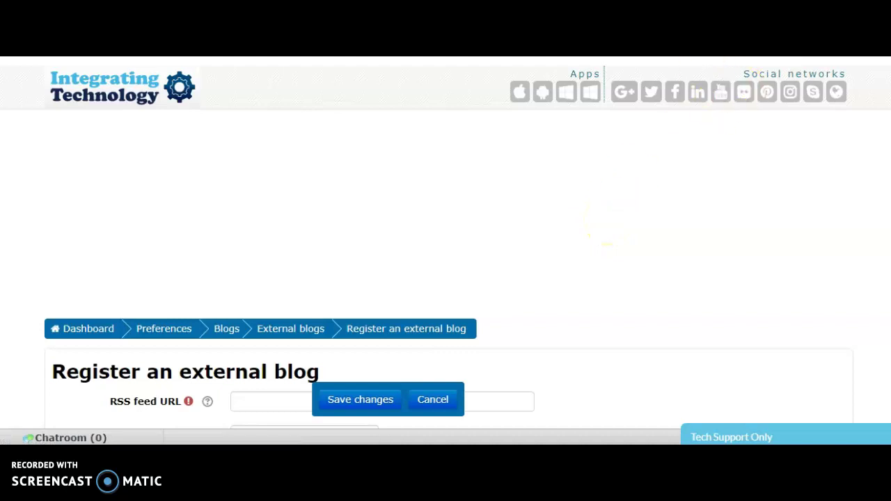
key("ctrl+Tab")
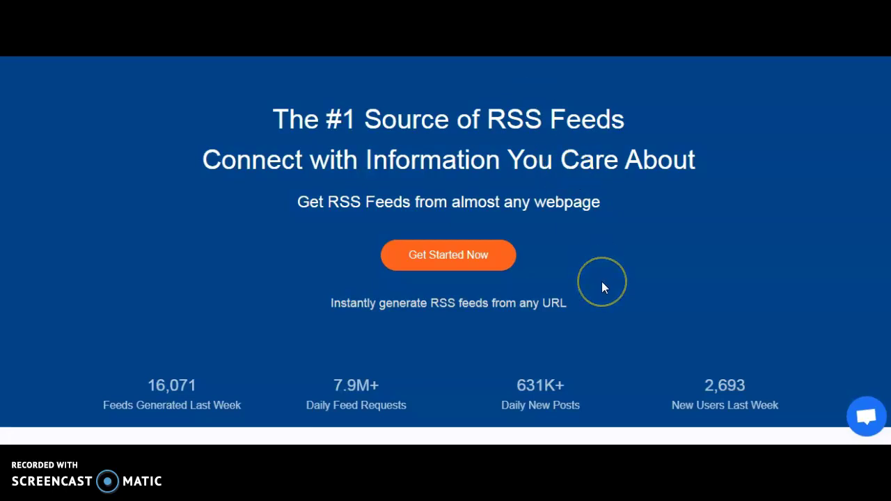
left_click(434, 256)
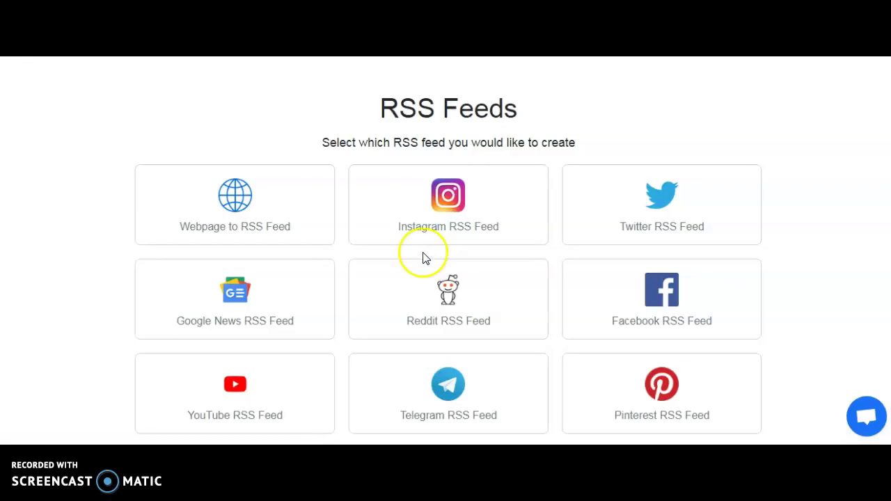
left_click(236, 233)
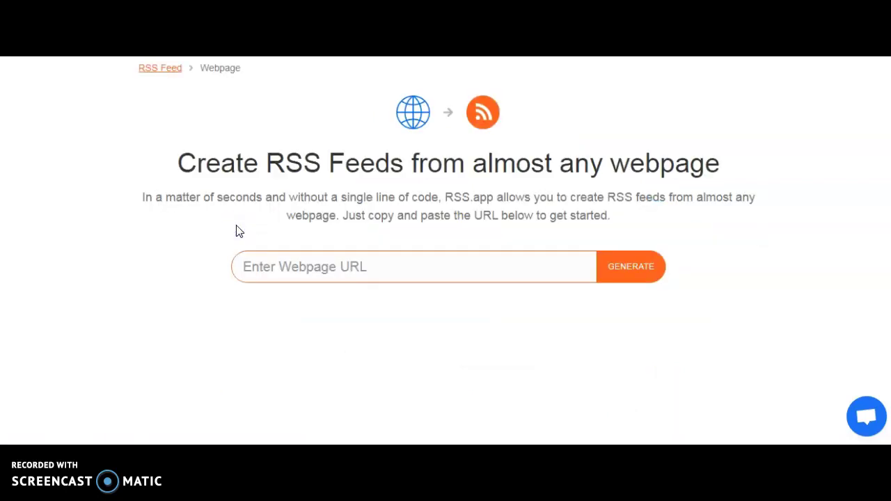
left_click(249, 269)
right_click(249, 266)
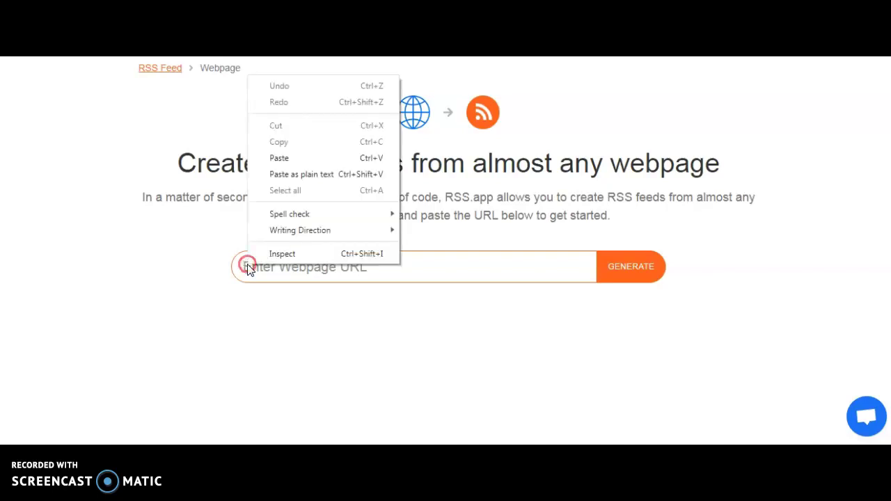
left_click(282, 159)
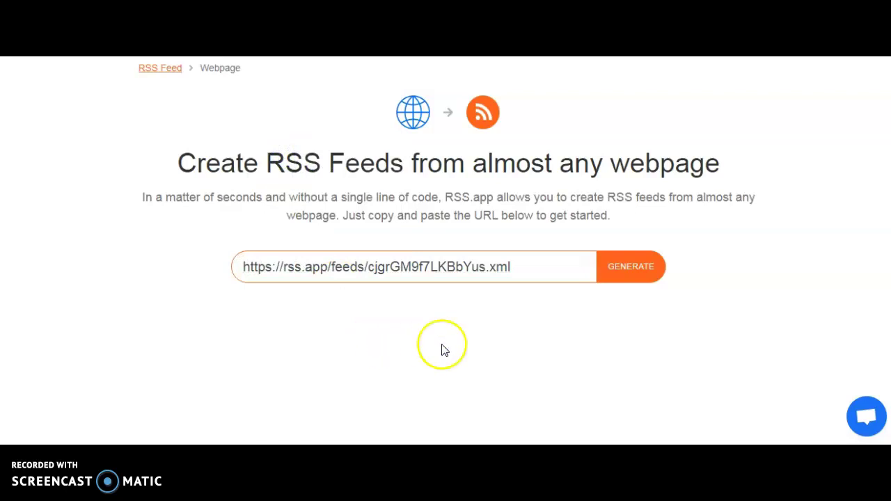
left_click(628, 272)
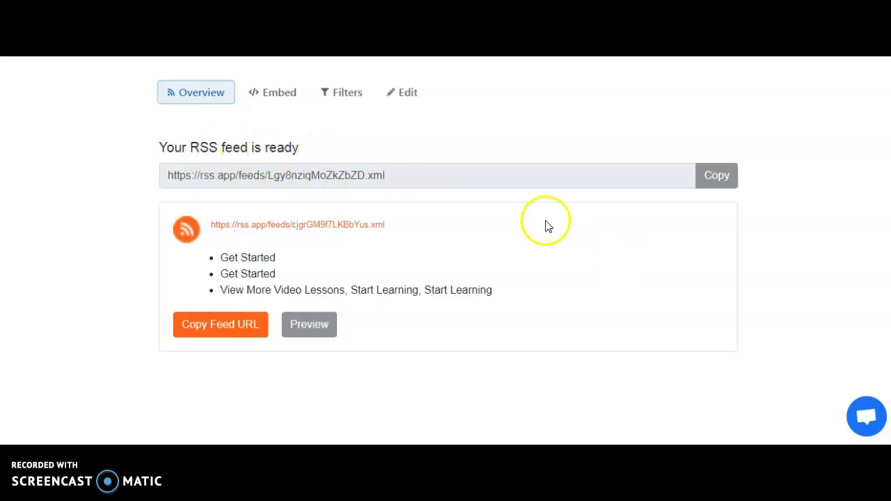
left_click(714, 177)
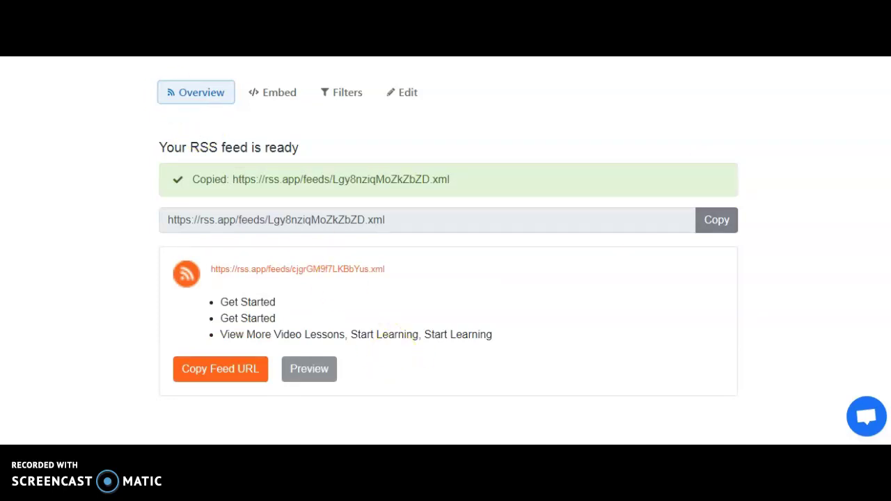
Return to the Moodle external blog form and paste the copied feed address as the RSS feed URL
key("alt+Tab")
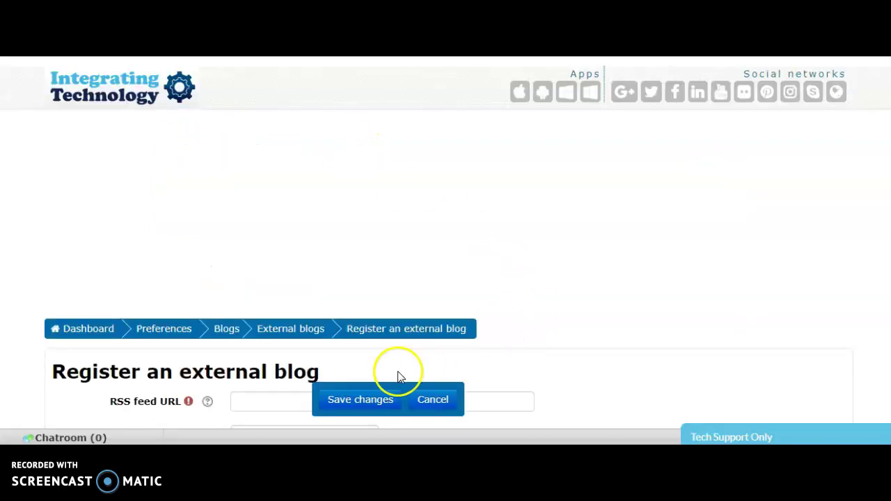
scroll(446, 242, "down", 2)
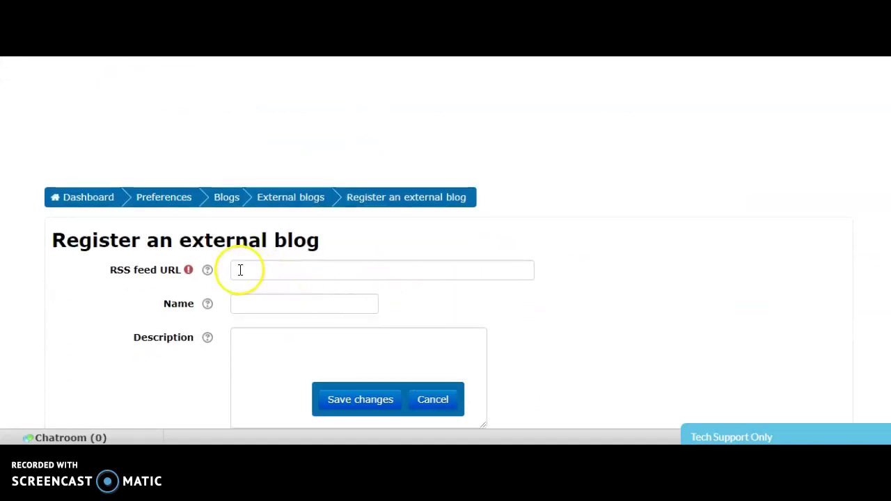
left_click(240, 270)
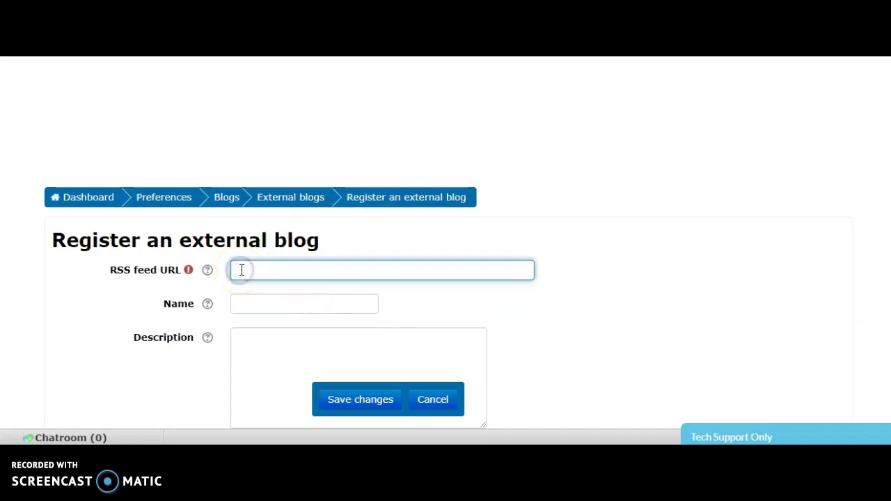
right_click(240, 270)
left_click(276, 163)
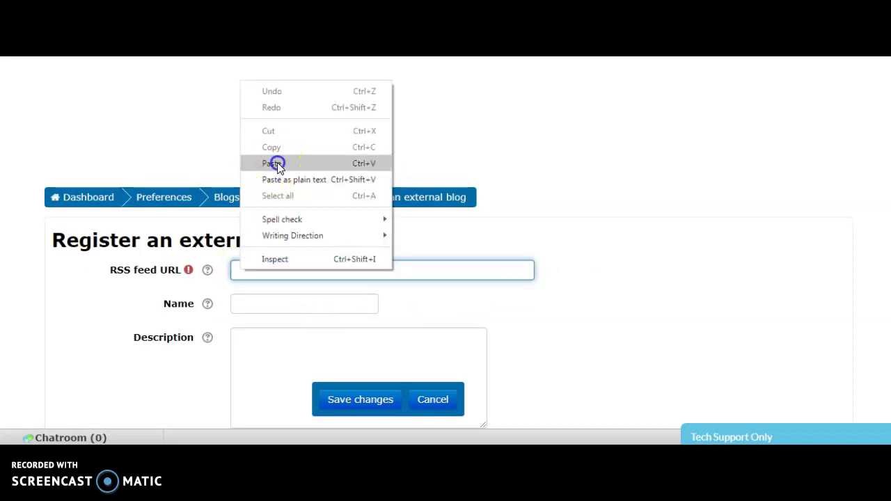
Name the external blog Learn Algebra and save the registration
left_click(245, 304)
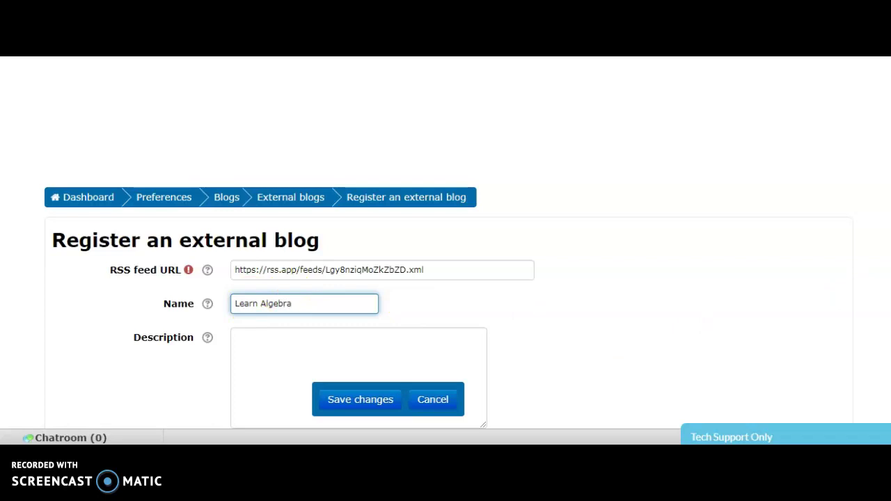
scroll(884, 361, "down", 3)
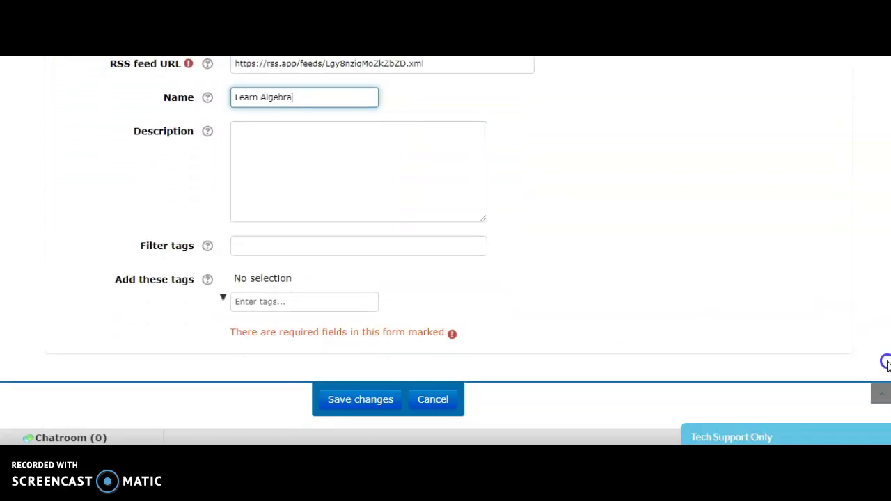
left_click(348, 402)
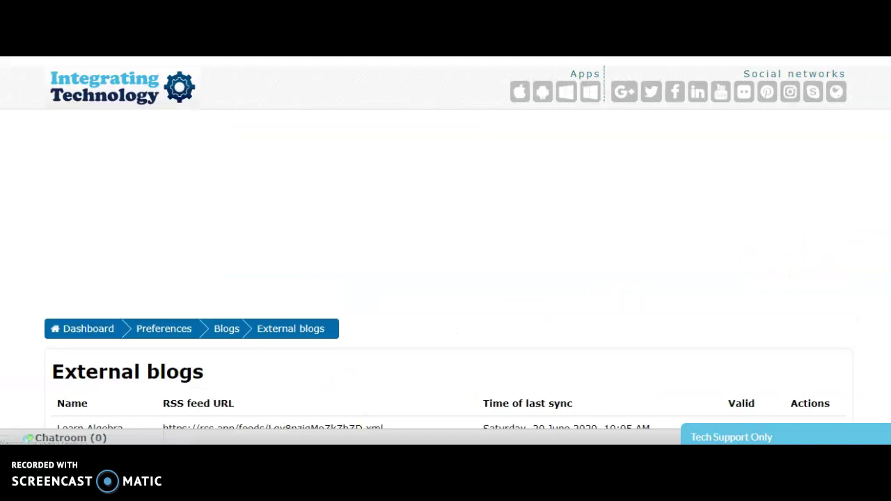
Review the Learn Algebra entry in the external blogs list and try the option to register another external blog
scroll(795, 268, "down", 2)
scroll(446, 244, "down", 2)
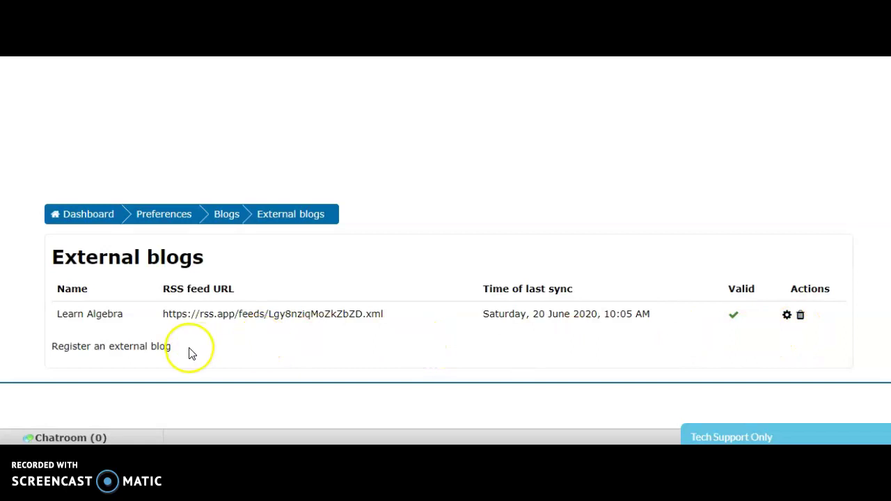
left_click(115, 348)
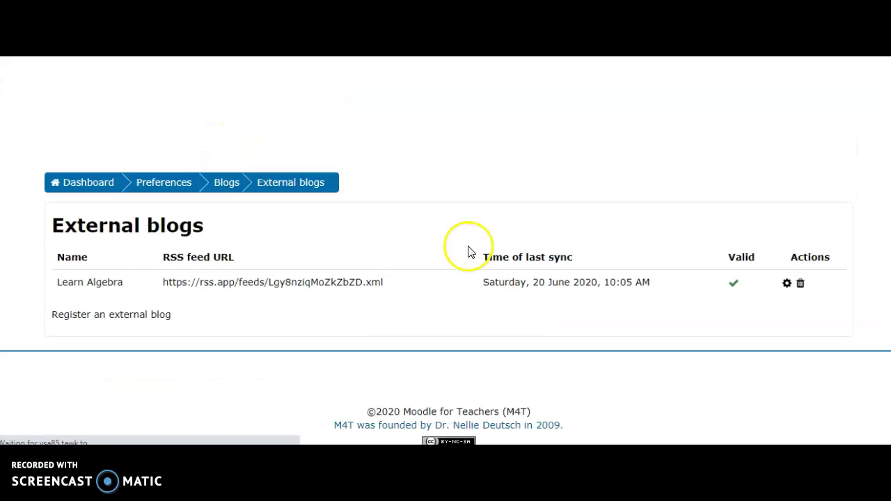
Reopen the external blogs list from the user preferences and check the Learn Algebra entry
left_click(821, 45)
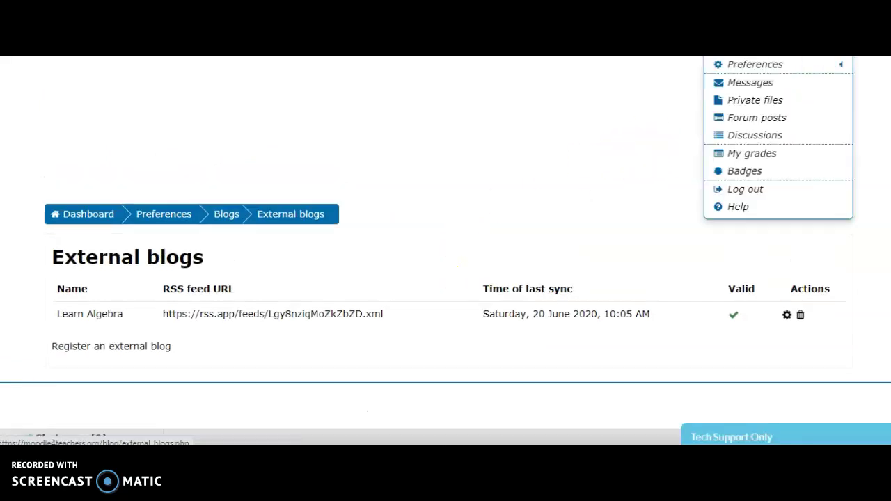
mouse_move(810, 74)
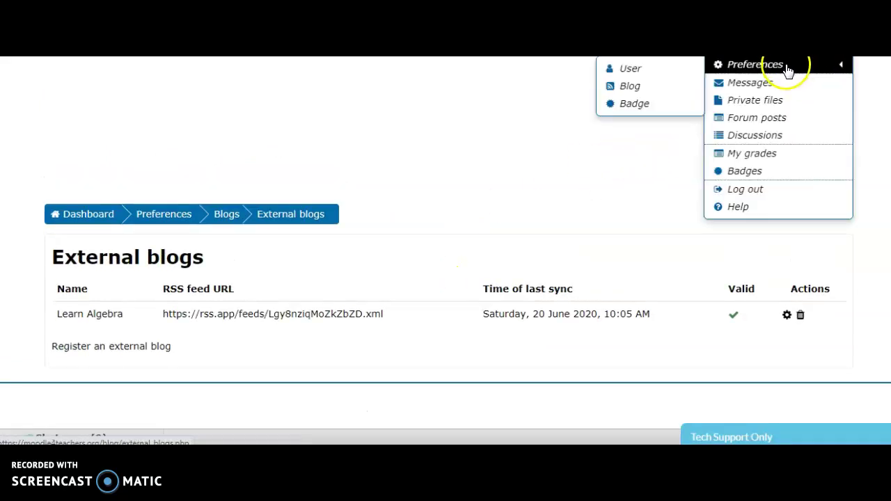
left_click(630, 68)
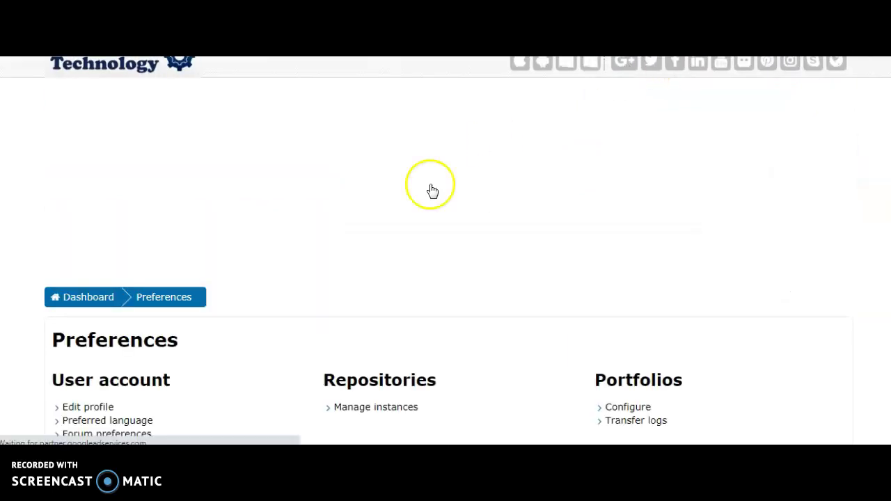
left_click_drag(886, 193, 885, 328)
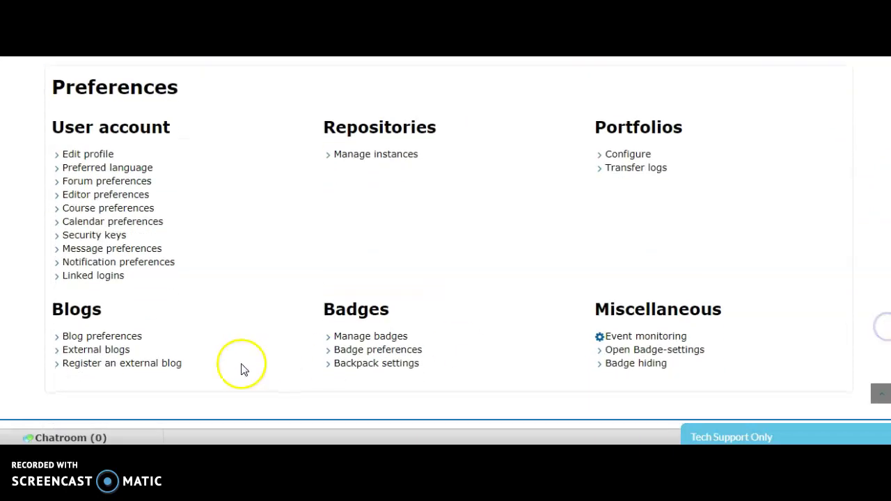
left_click(104, 354)
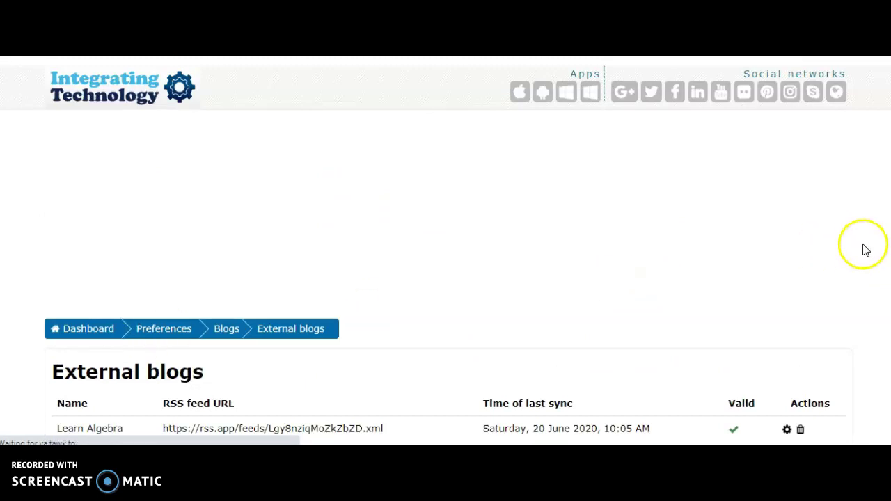
scroll(445, 251, "down", 1)
scroll(446, 251, "down", 3)
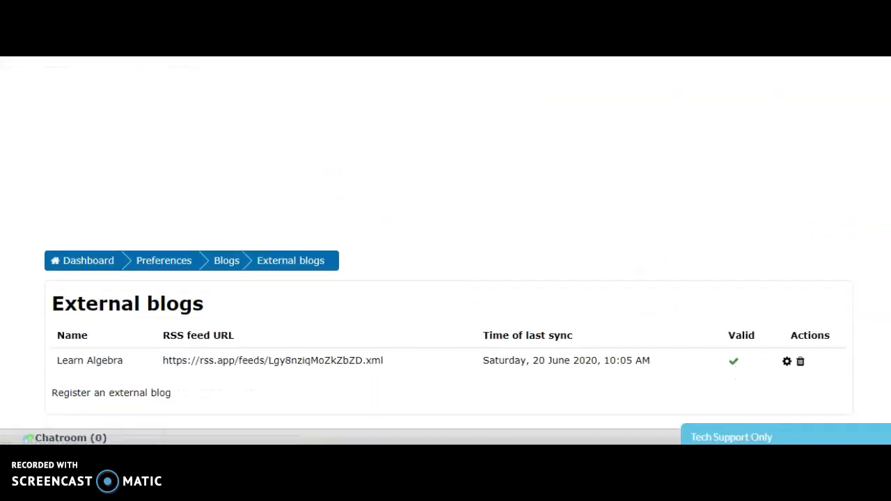